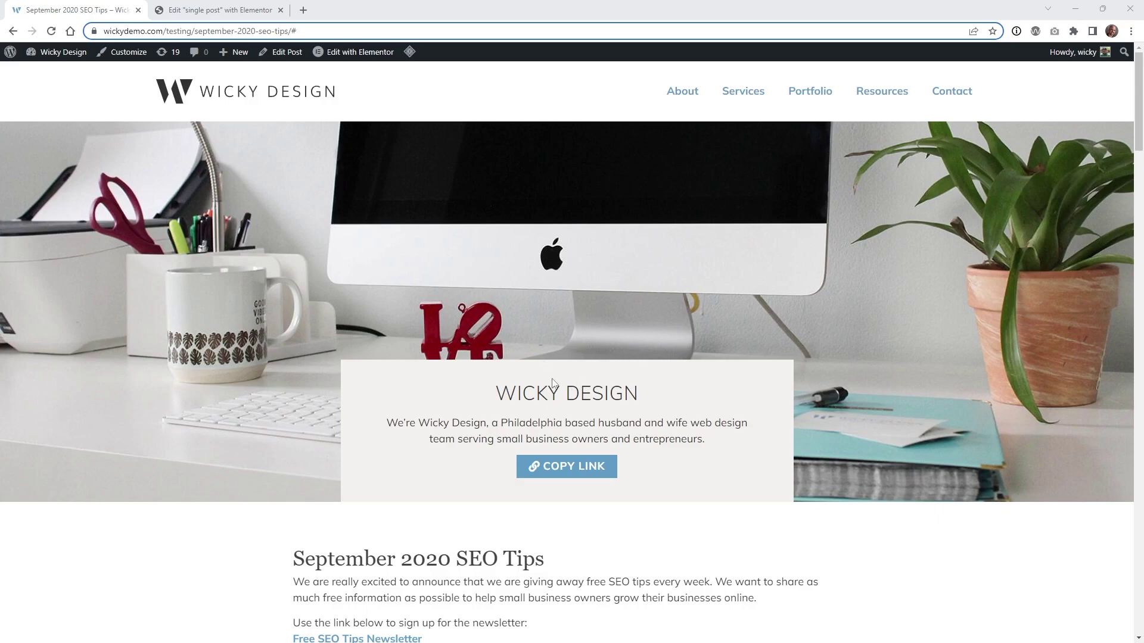
Step: Try Copy Link on the live post, then go back to the template's Copy Link button settings
click(530, 466)
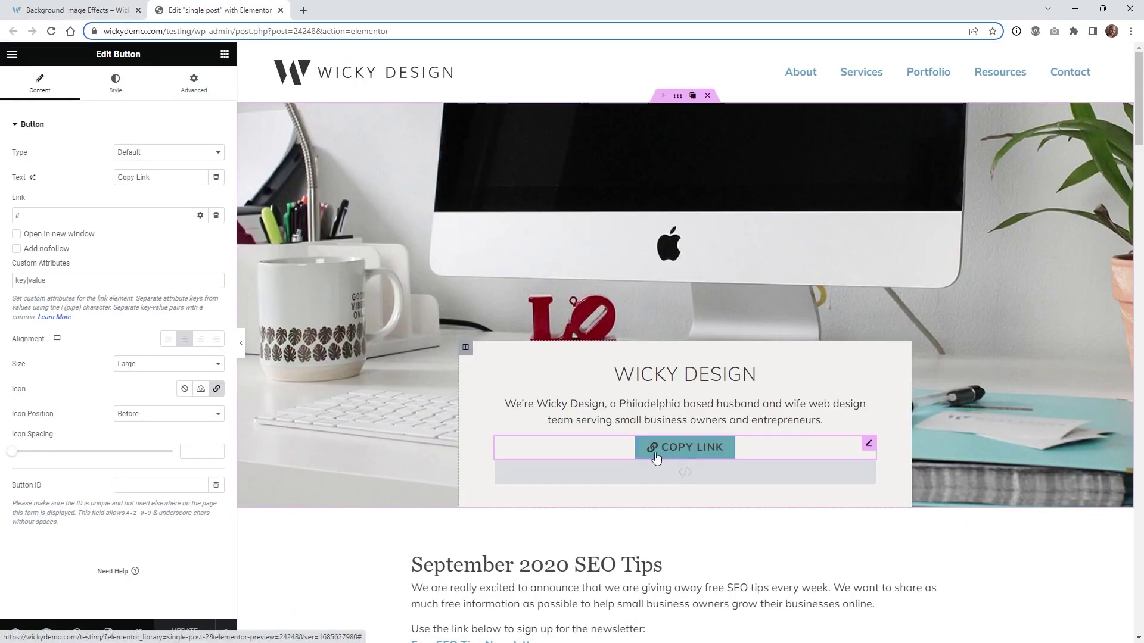
click(87, 6)
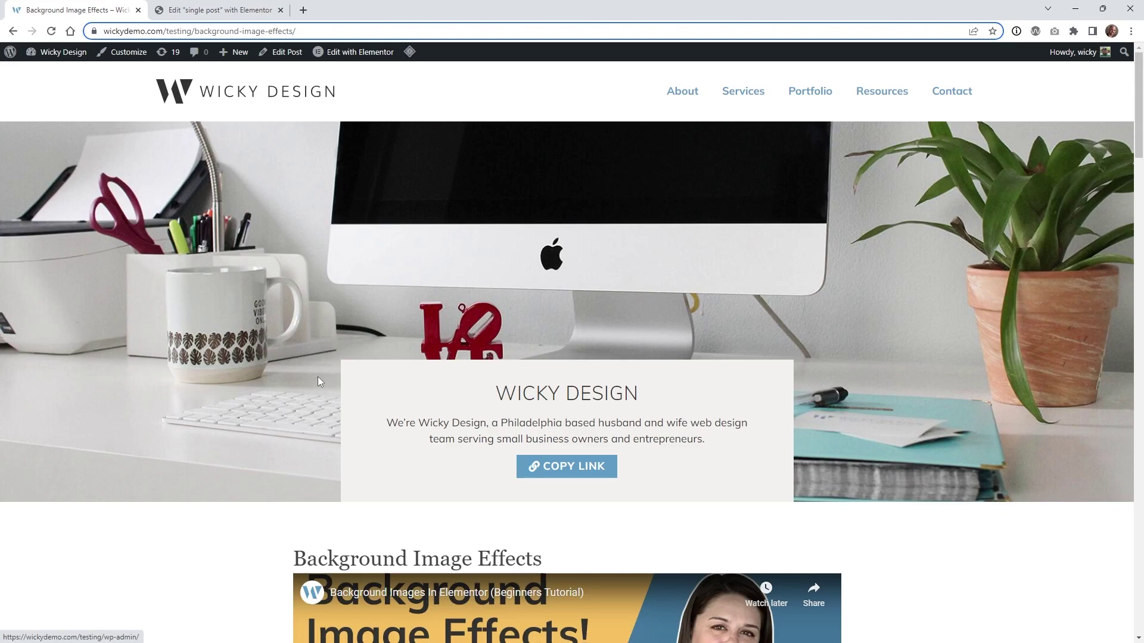
mouse_move(351, 54)
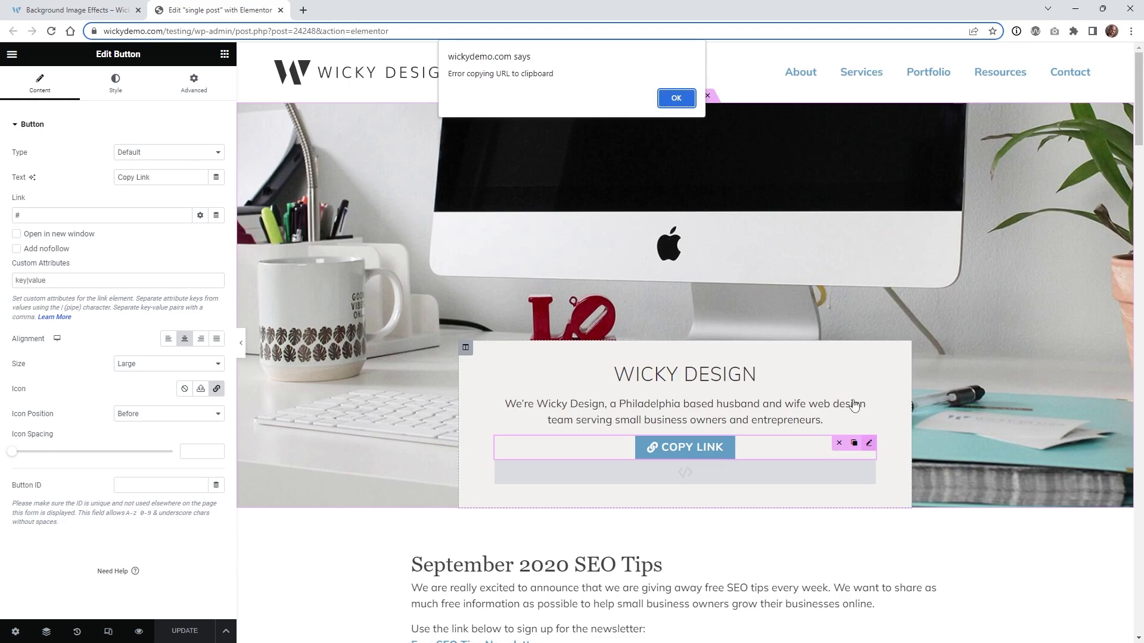
Step: Dismiss the clipboard error alert and highlight the '#' in the button's Link field
click(676, 89)
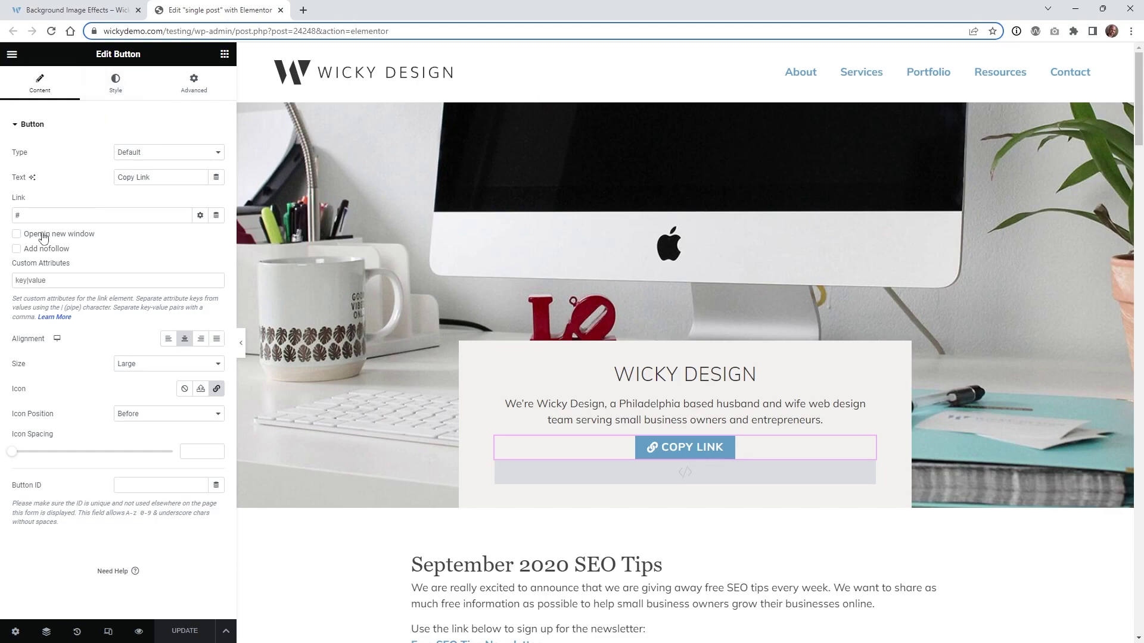
click(26, 210)
drag(23, 215, 14, 211)
Step: In the button's Advanced settings, highlight the CSS ID copyURL
click(194, 84)
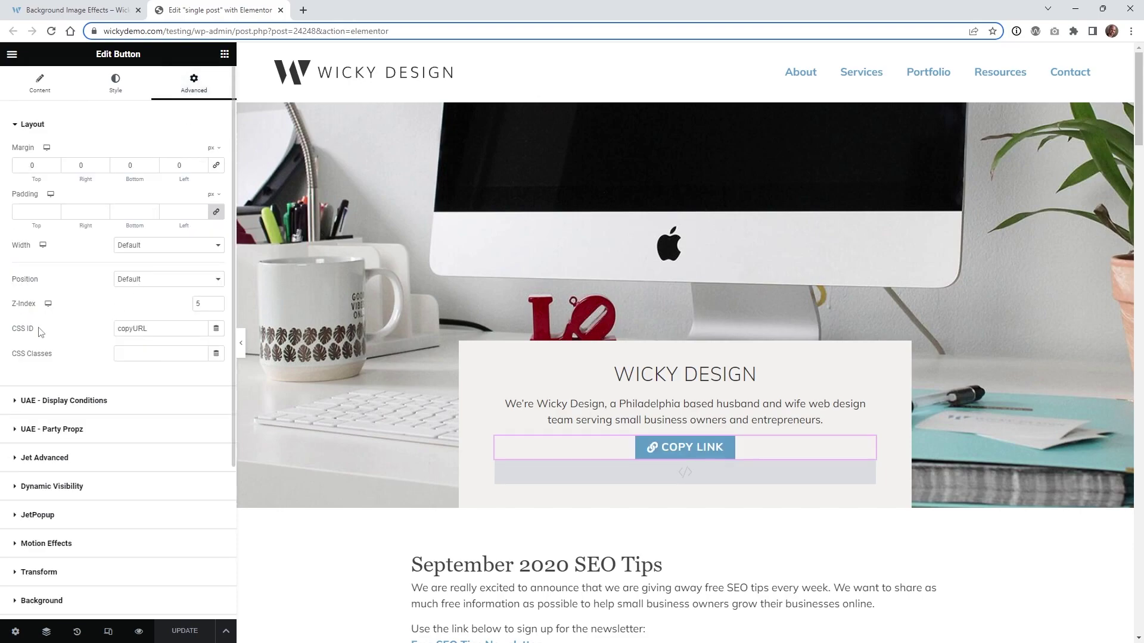
click(145, 328)
drag(154, 332, 82, 325)
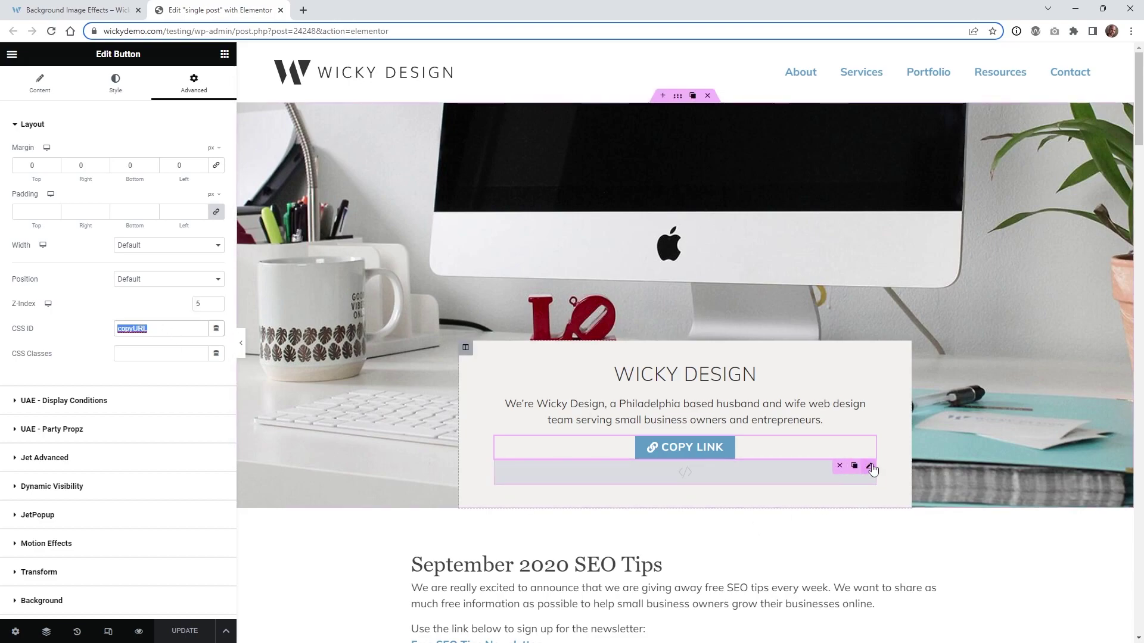
Step: Open the HTML widget's script in a widened code box and highlight the copyURL id
click(869, 467)
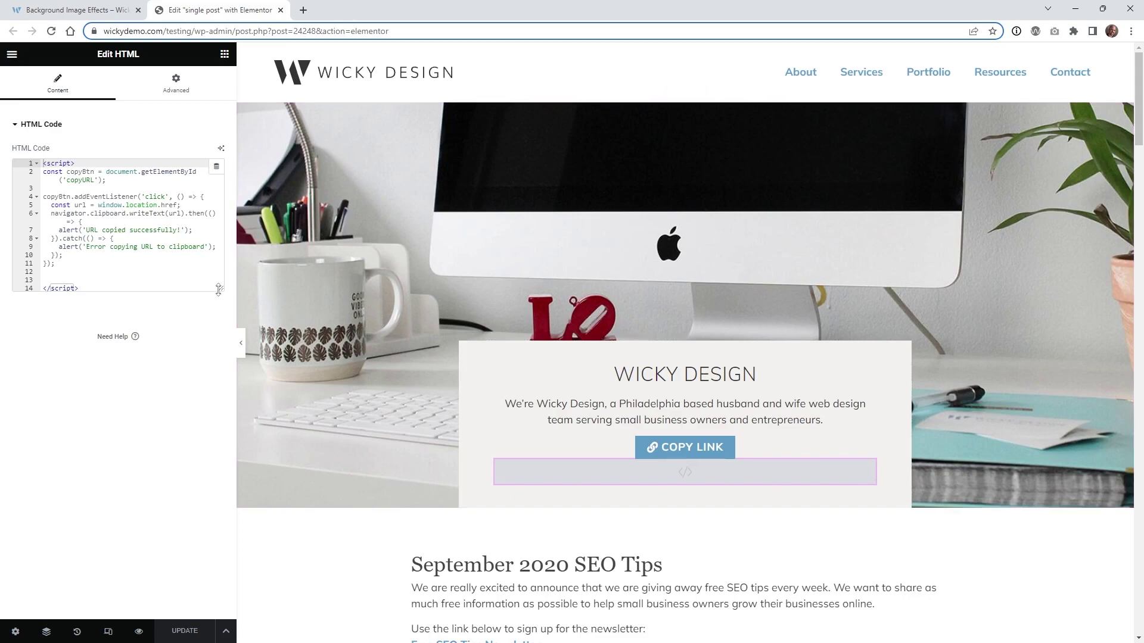
drag(219, 290, 324, 312)
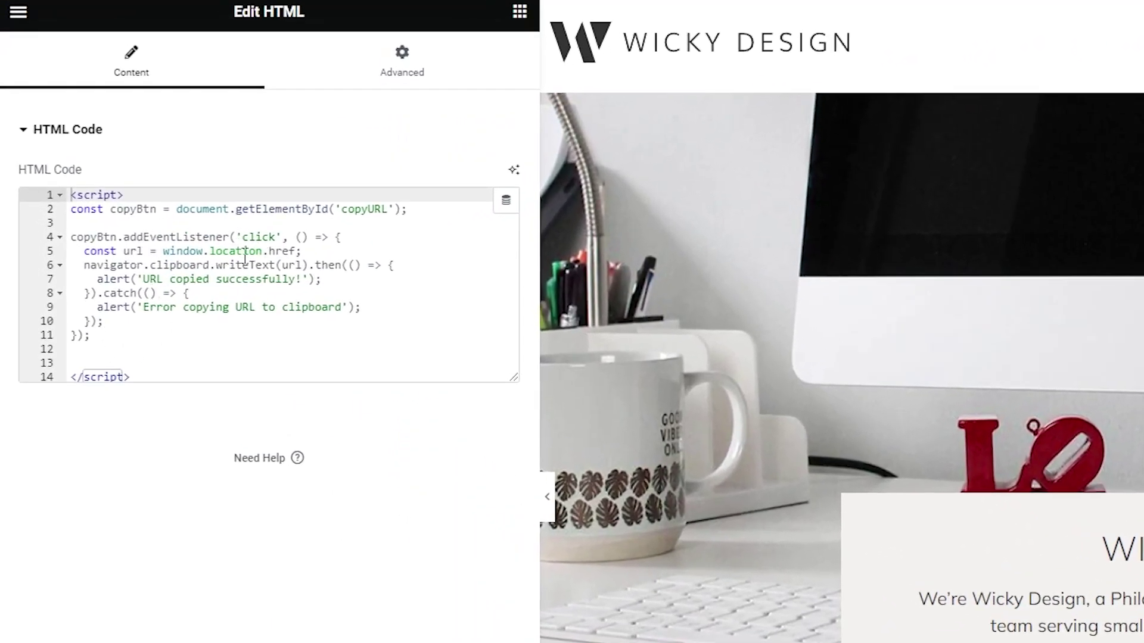
click(365, 209)
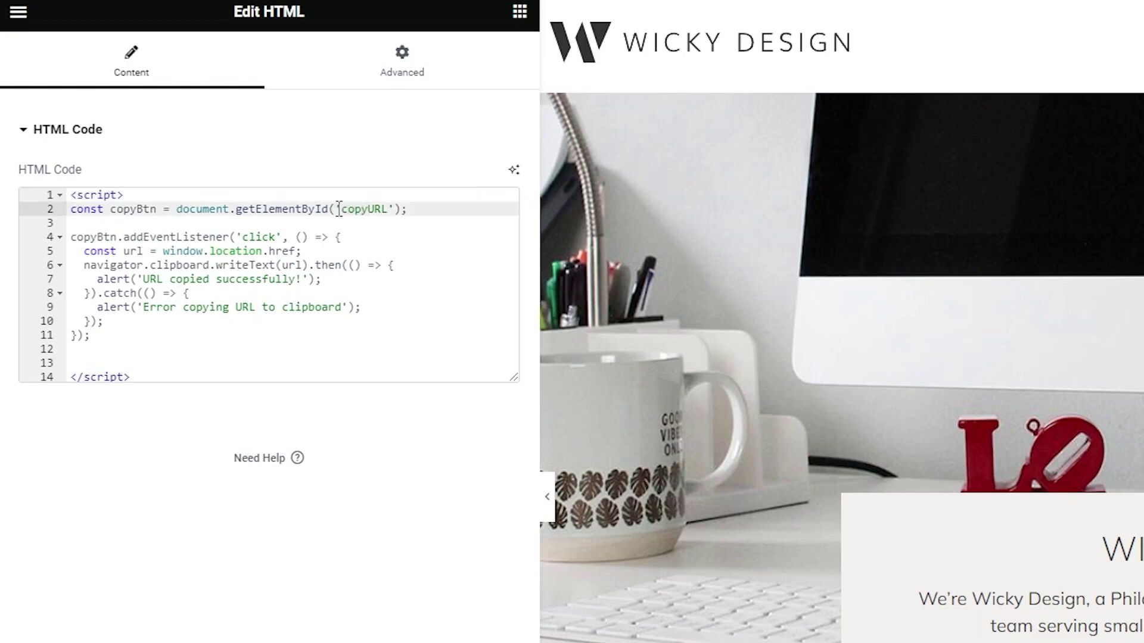
drag(341, 210, 388, 219)
Step: Highlight the window.location line and the success and error alert messages in the script
click(256, 252)
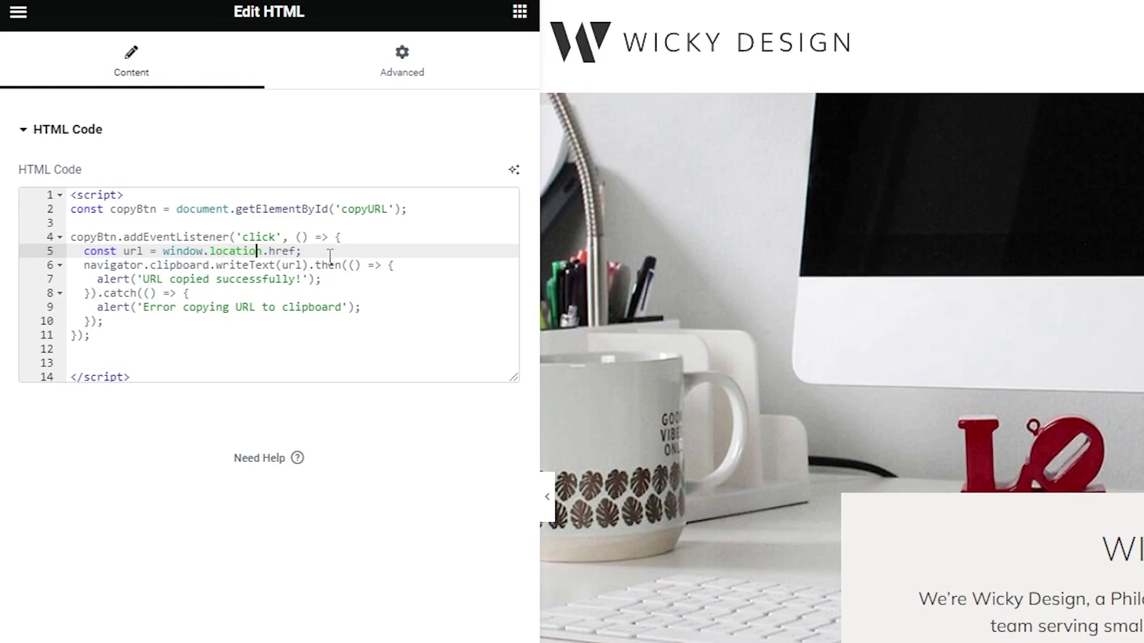
drag(143, 280, 303, 286)
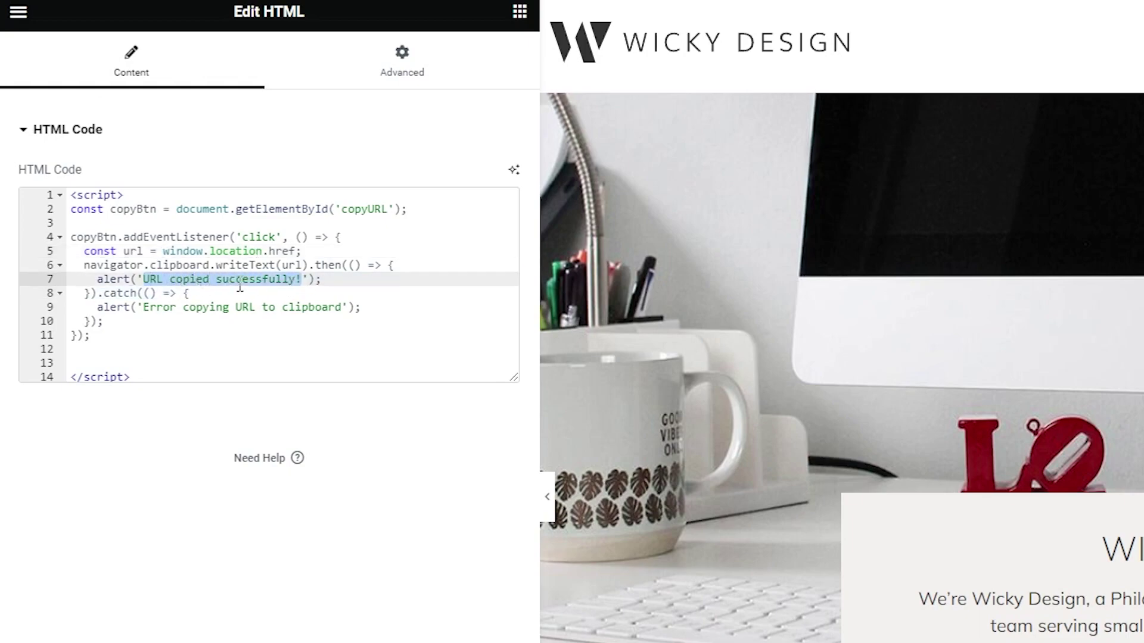
click(197, 308)
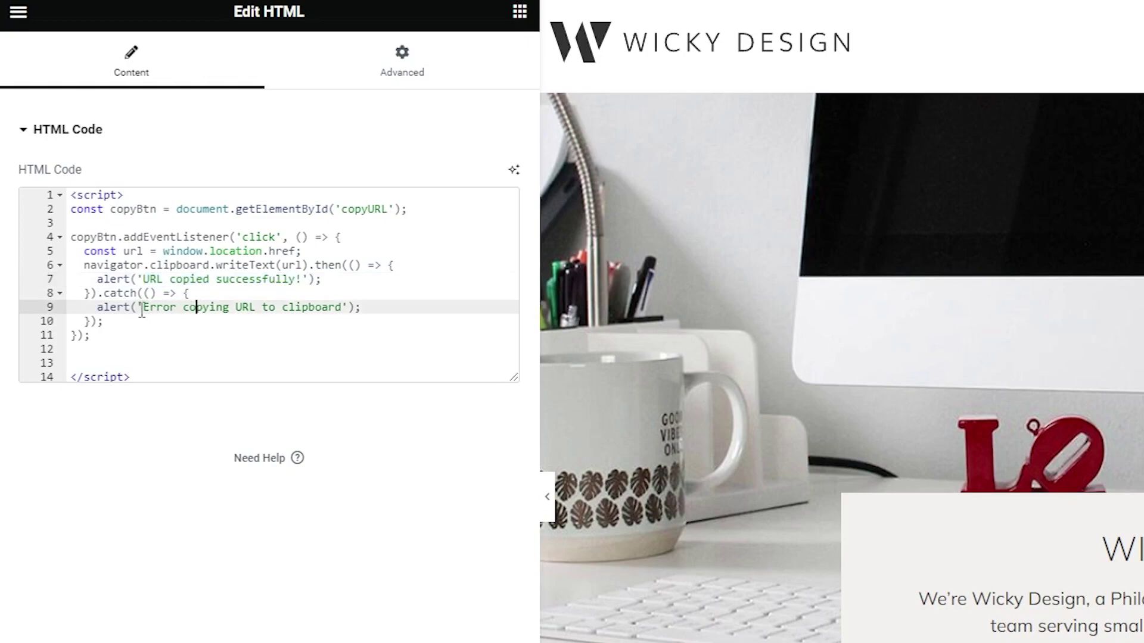
drag(145, 308, 343, 316)
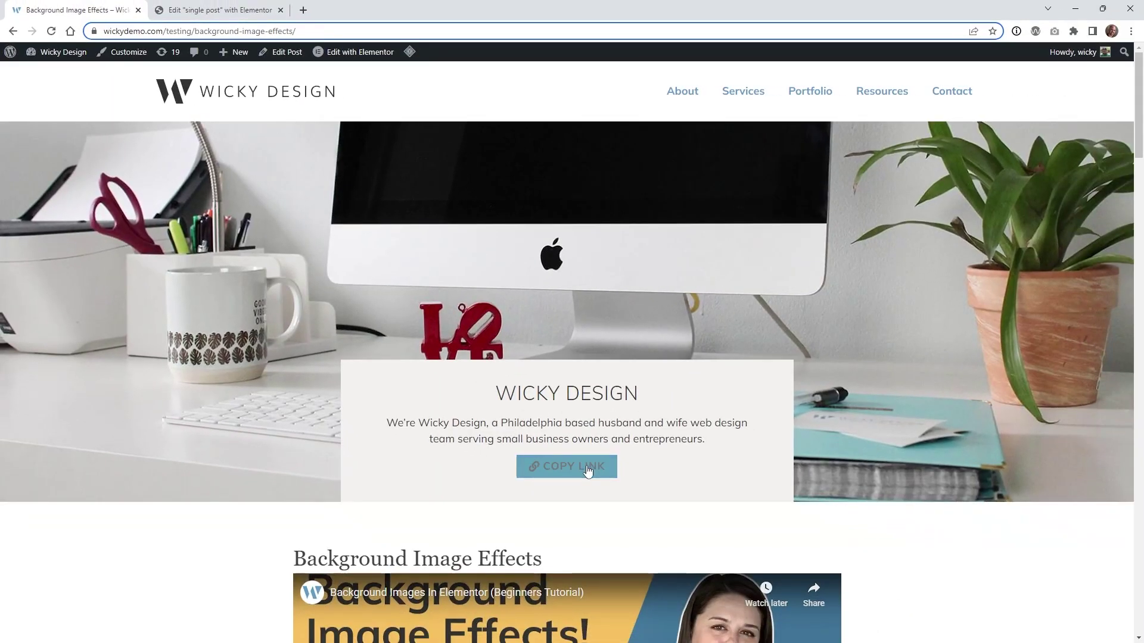
Step: Copy the link on the live post, then paste it into the address bar and load it
click(588, 468)
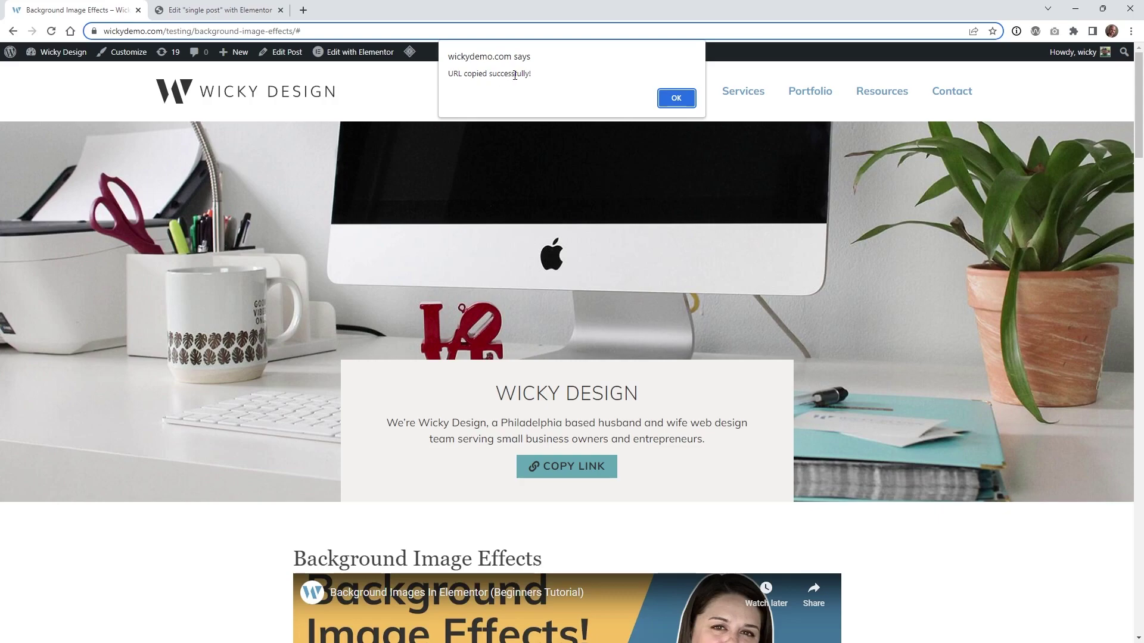
click(678, 99)
click(391, 32)
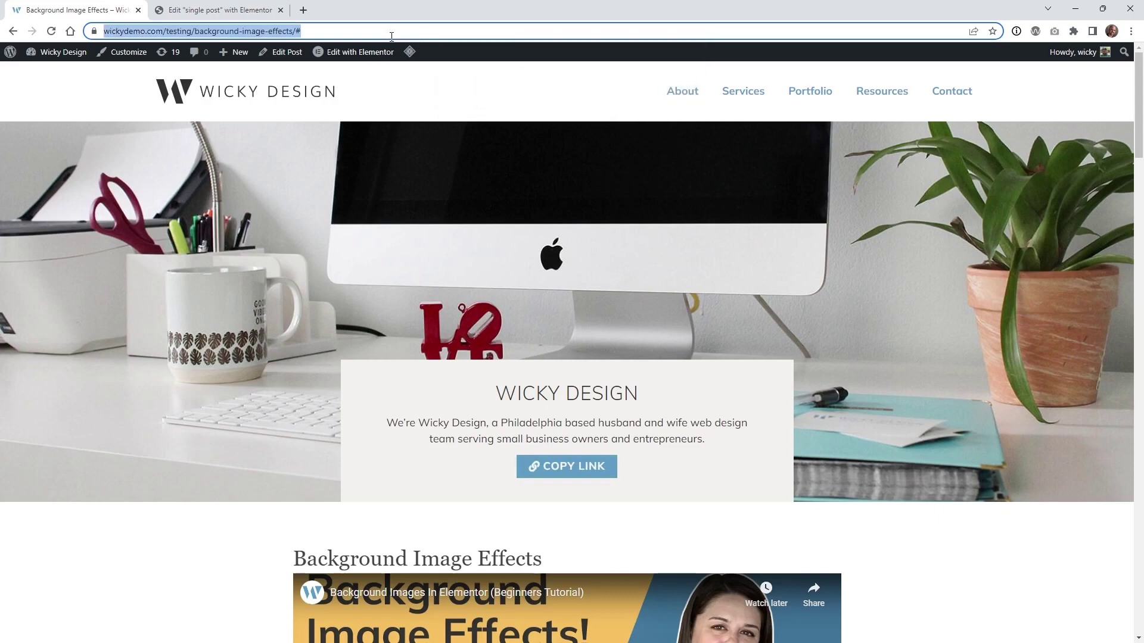
key(ctrl+v)
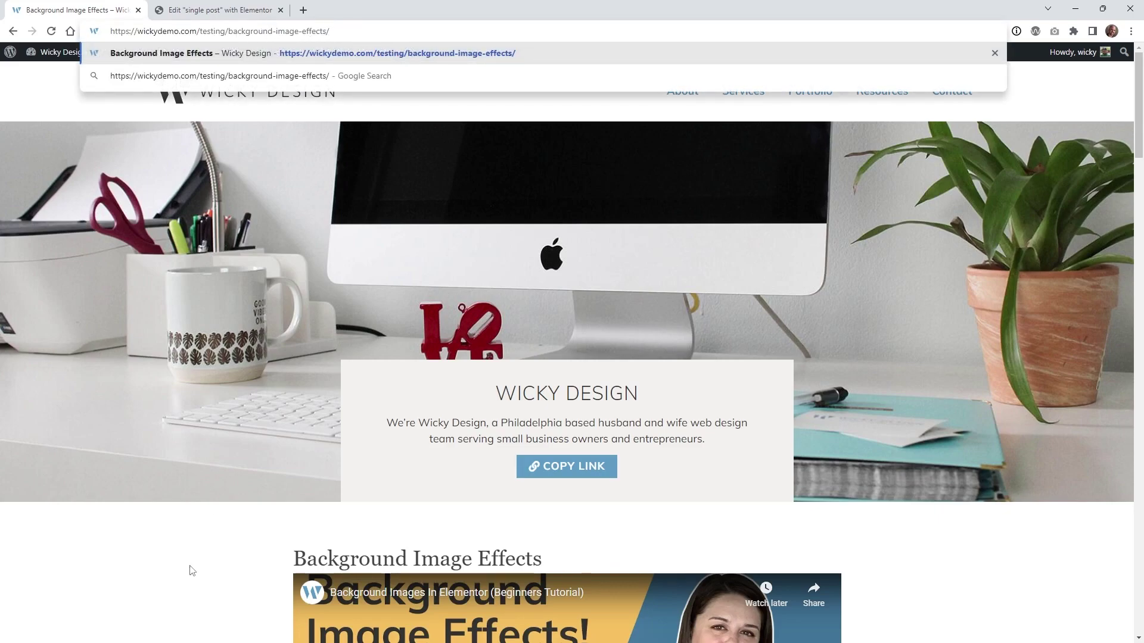
key(Return)
Step: Copy the link from further down, showing the page jumps to top and appends '#'
scroll(251, 310, down, 4)
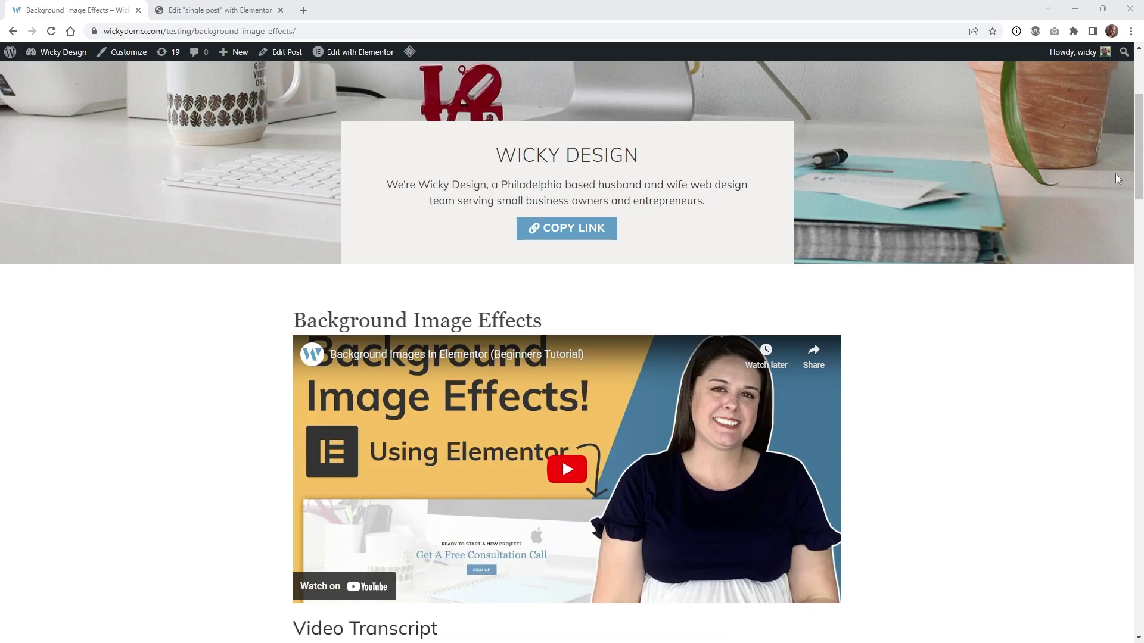
scroll(1139, 171, down, 1)
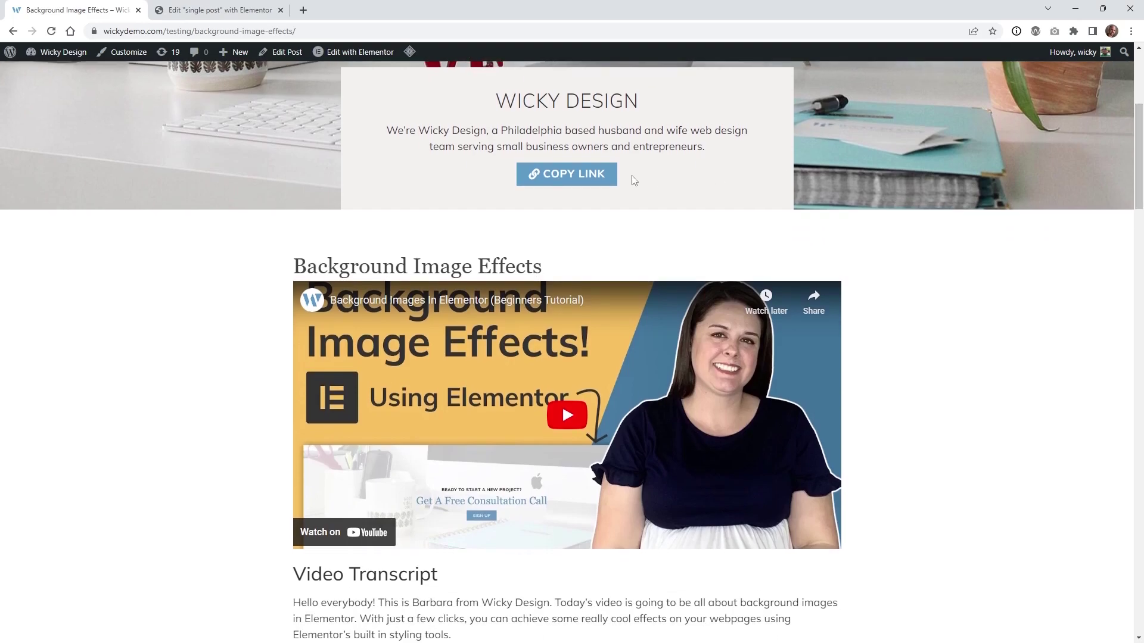
click(565, 179)
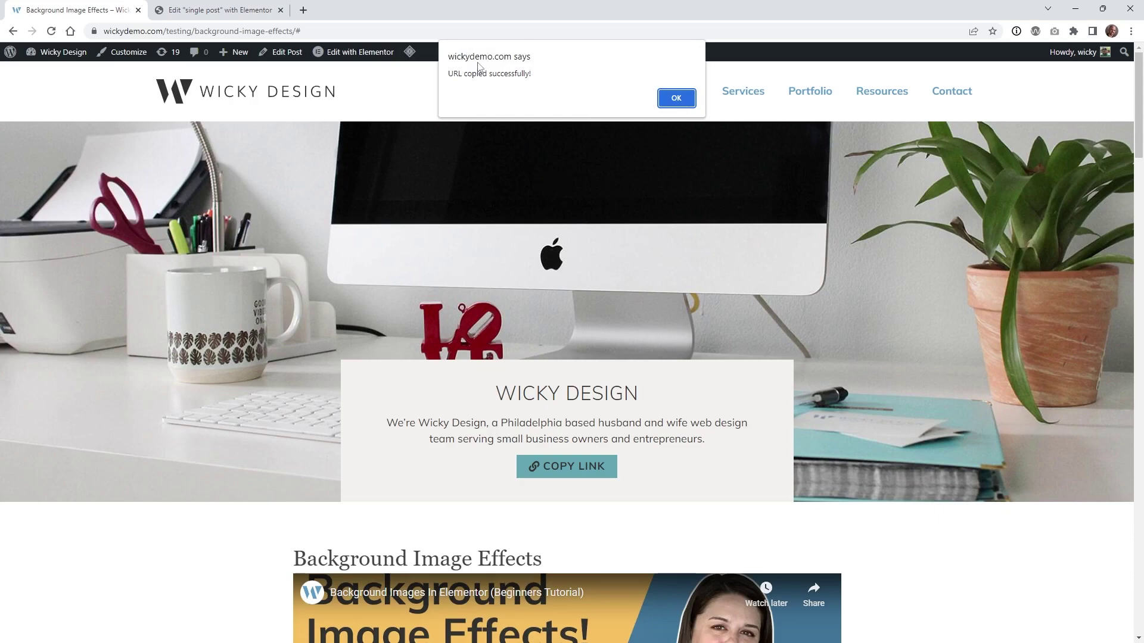
click(676, 98)
click(319, 31)
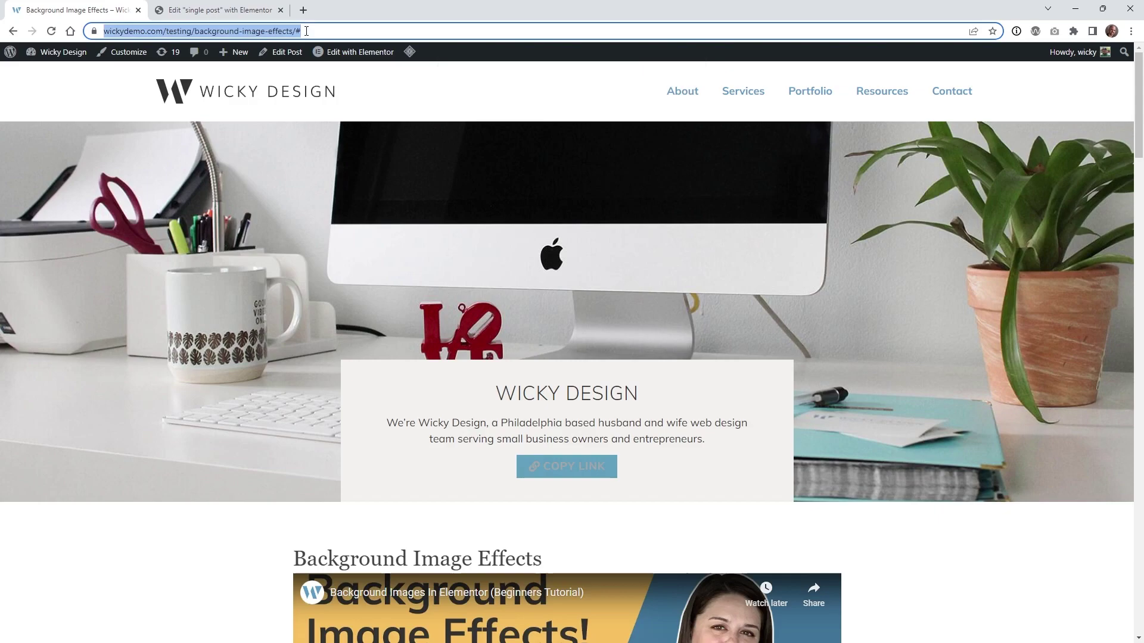
click(319, 31)
double_click(325, 31)
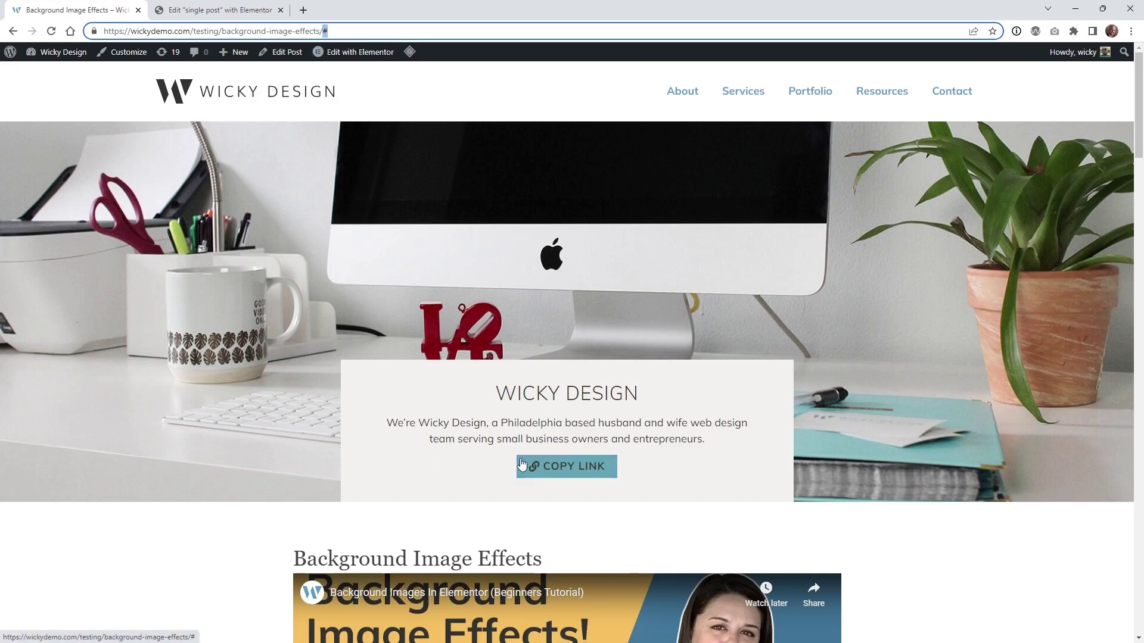
Step: In the template editor, delete the '#' from the Copy Link button's Link field
click(224, 7)
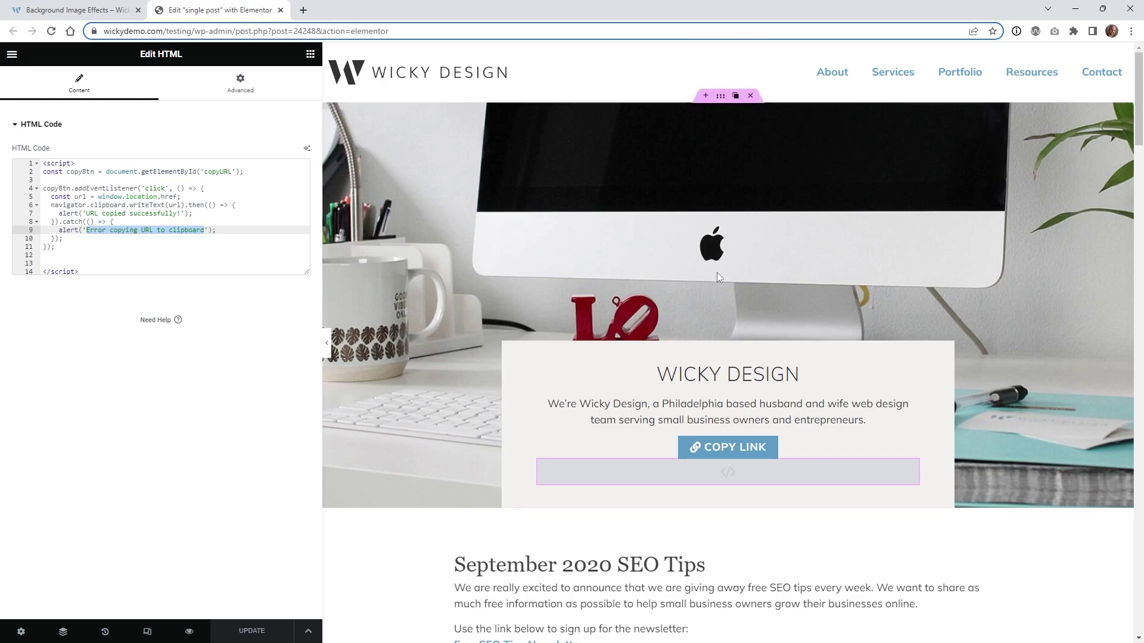
click(912, 444)
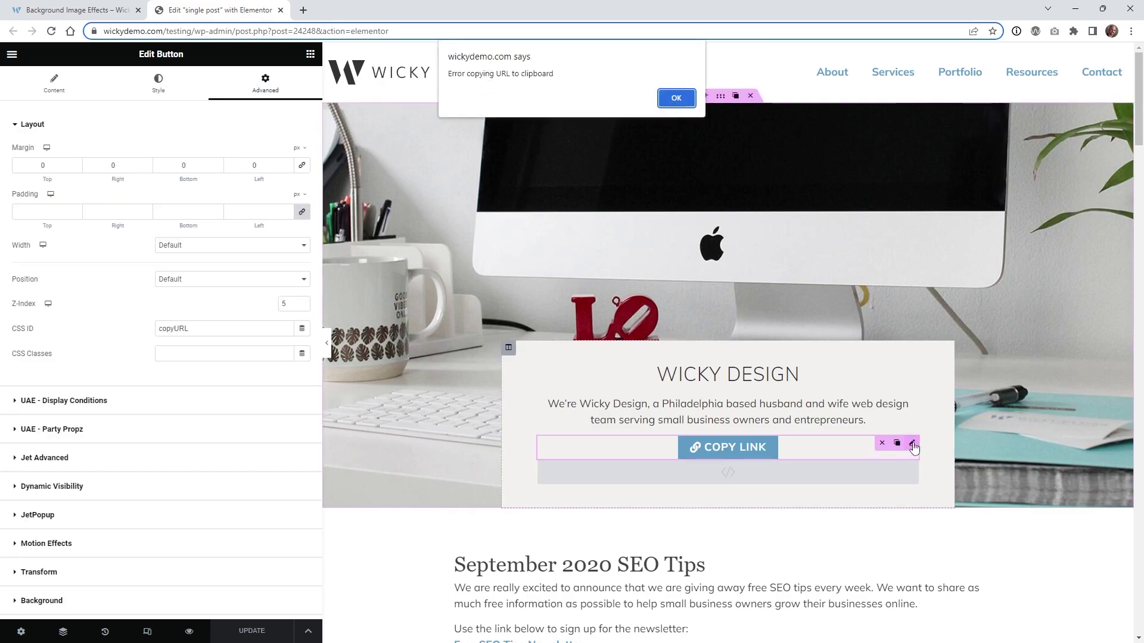
click(676, 97)
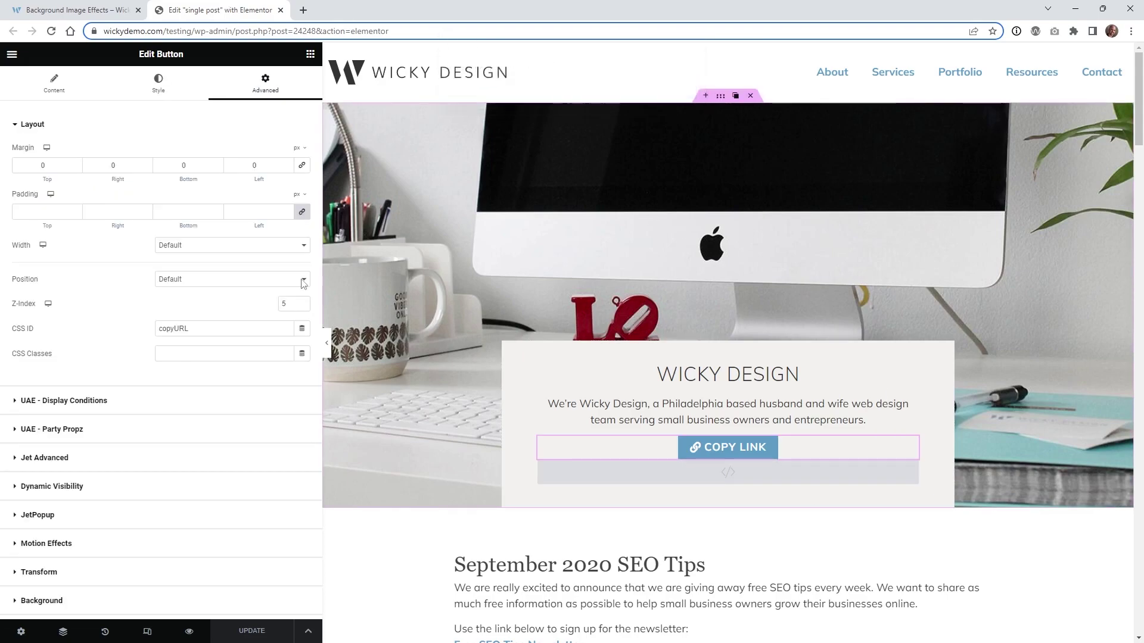
click(44, 84)
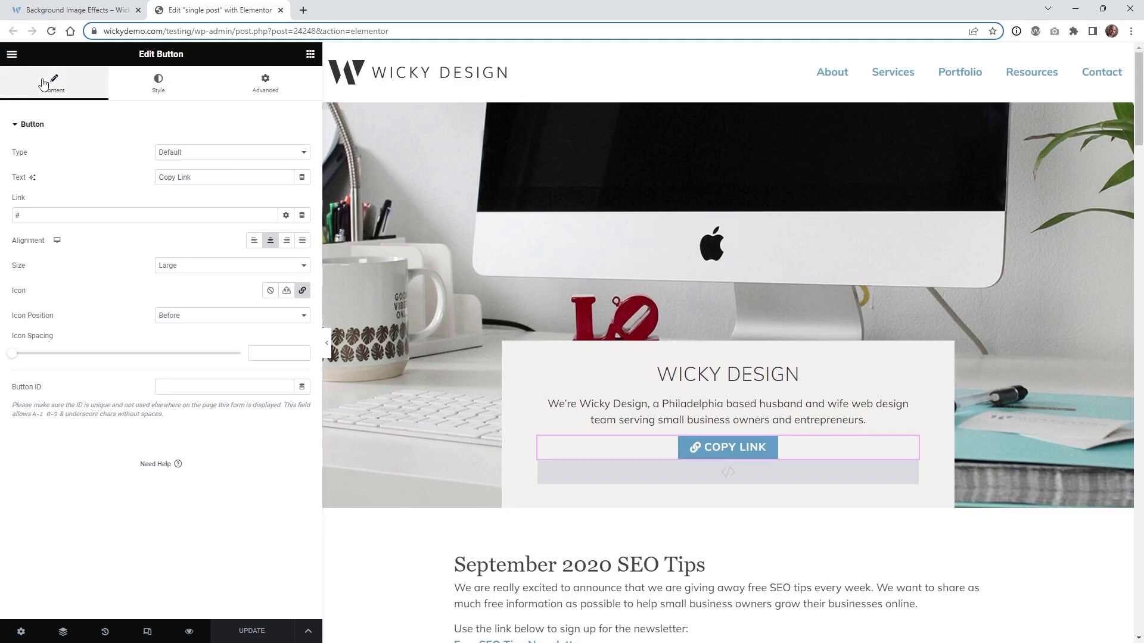
click(33, 213)
key(BackSpace)
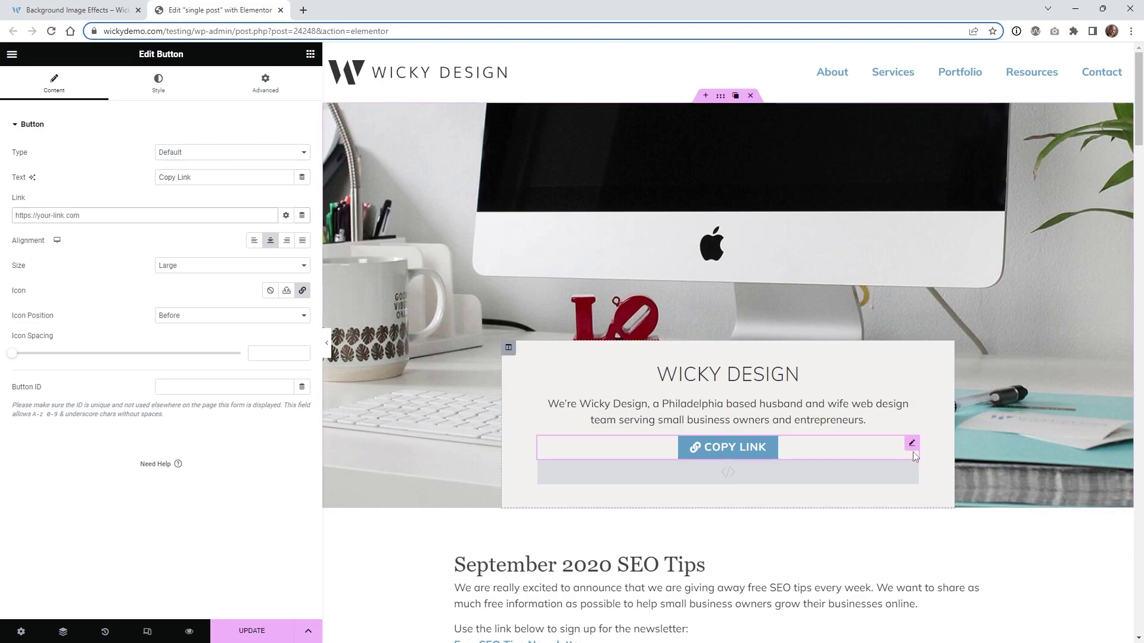
Step: Paste a hover rule with cursor: pointer into the button's Custom CSS
click(256, 97)
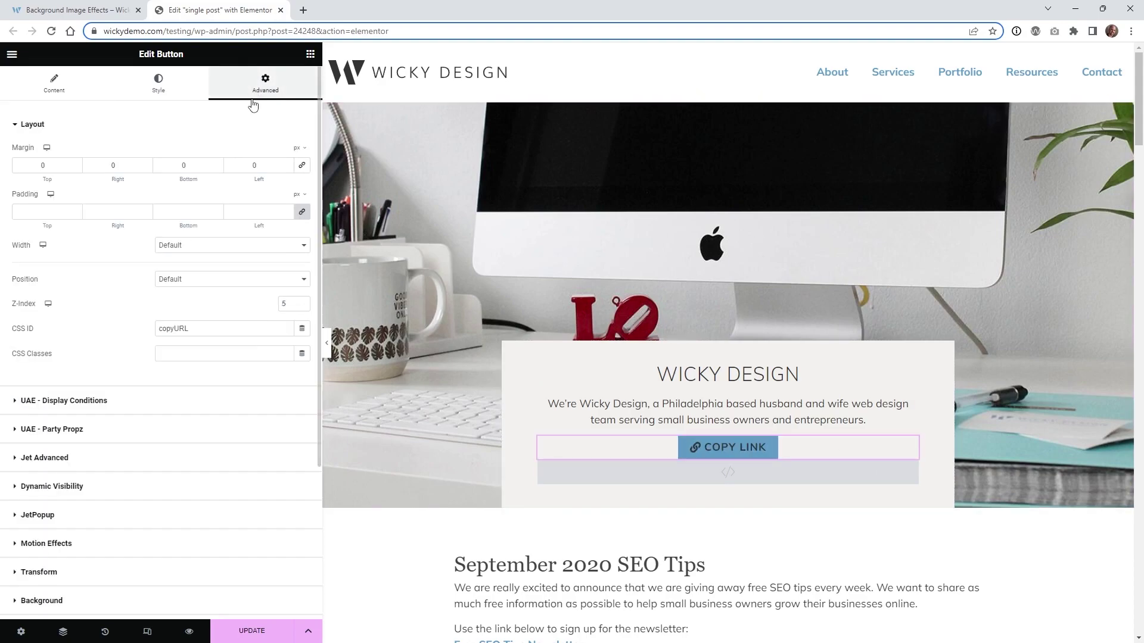
scroll(160, 288, down, 3)
click(42, 565)
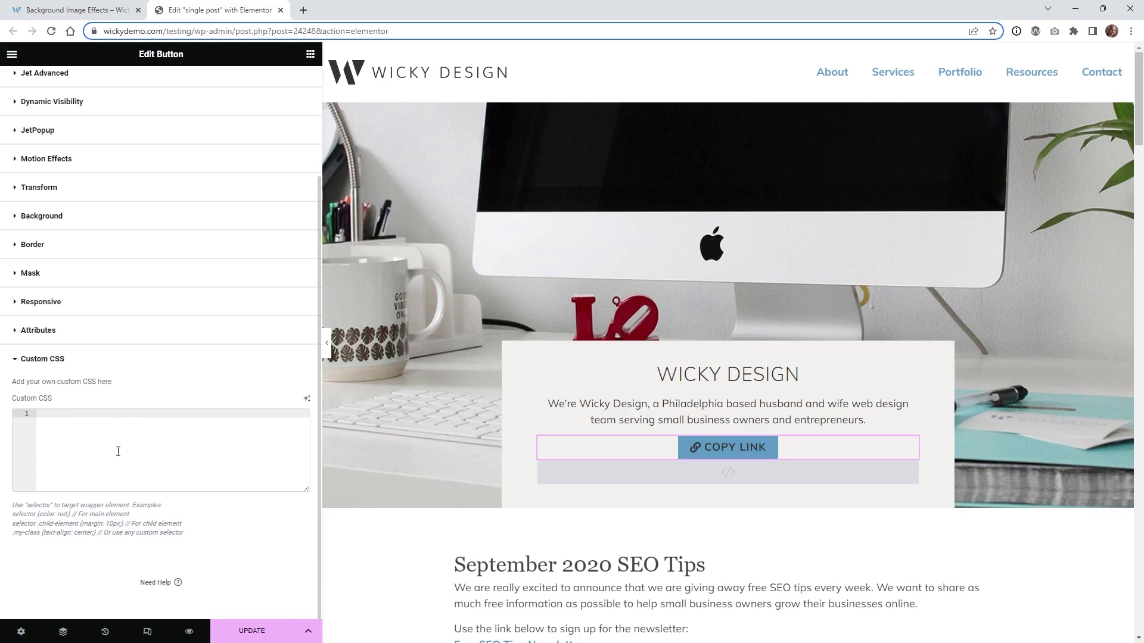
key(ctrl+v)
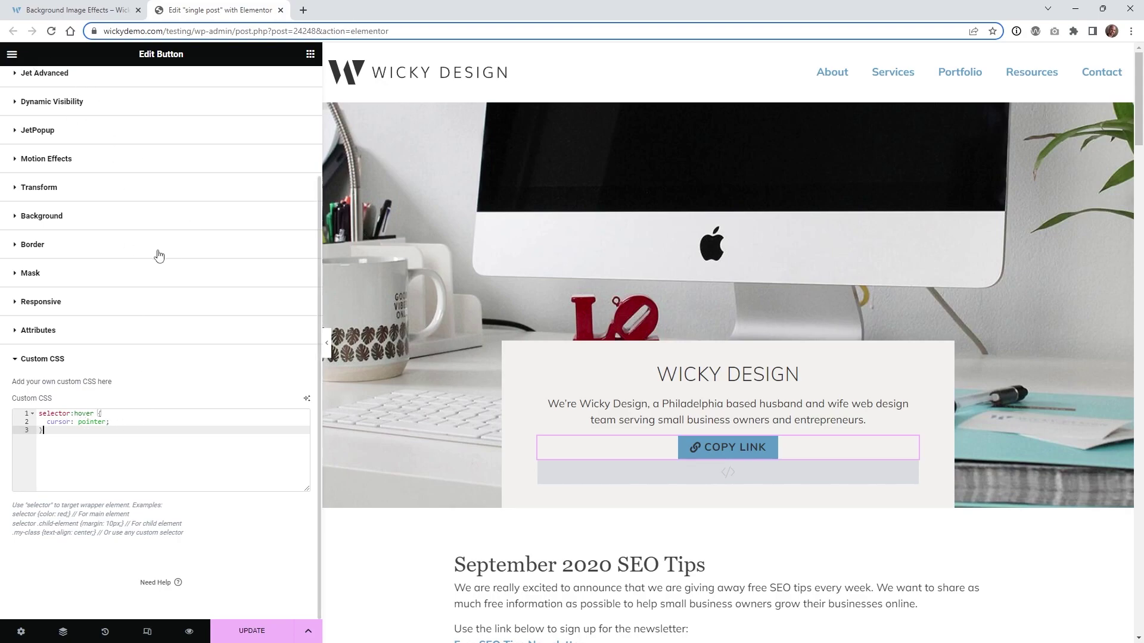
scroll(156, 253, up, 3)
Step: Review the cursor: pointer rule, save the template with Update, and return to the live post
click(49, 86)
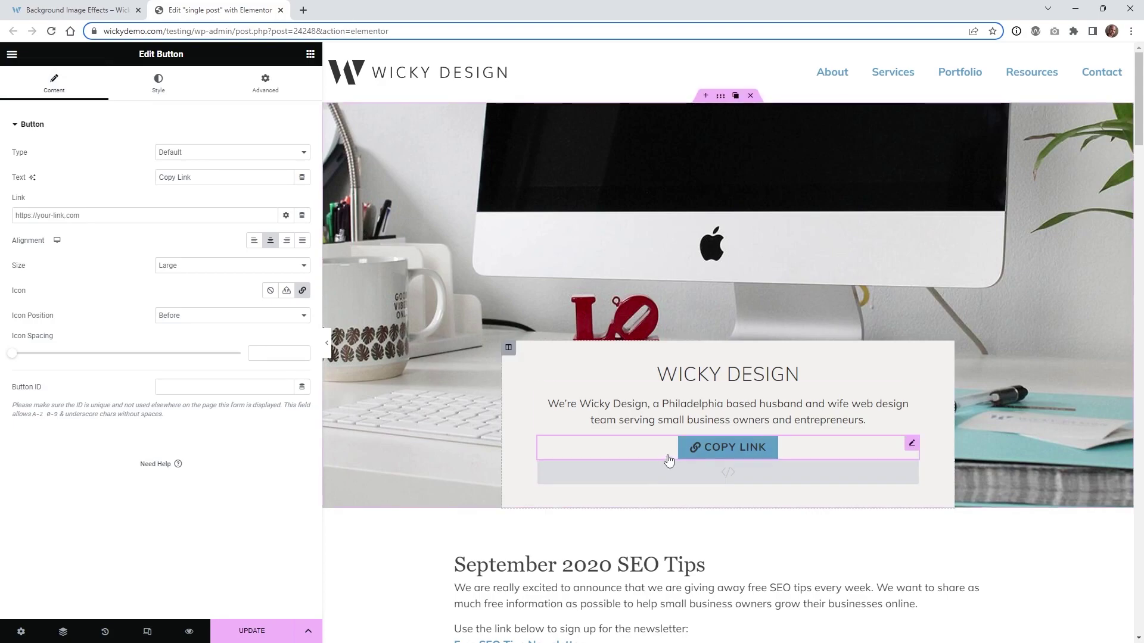
click(265, 82)
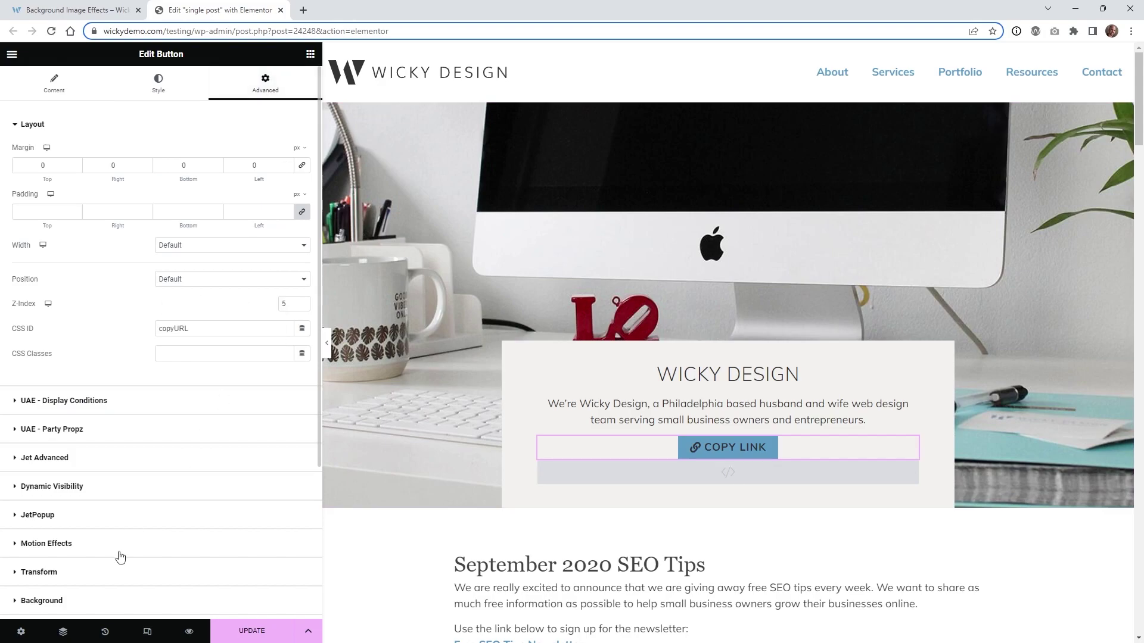
scroll(119, 553, down, 5)
click(101, 533)
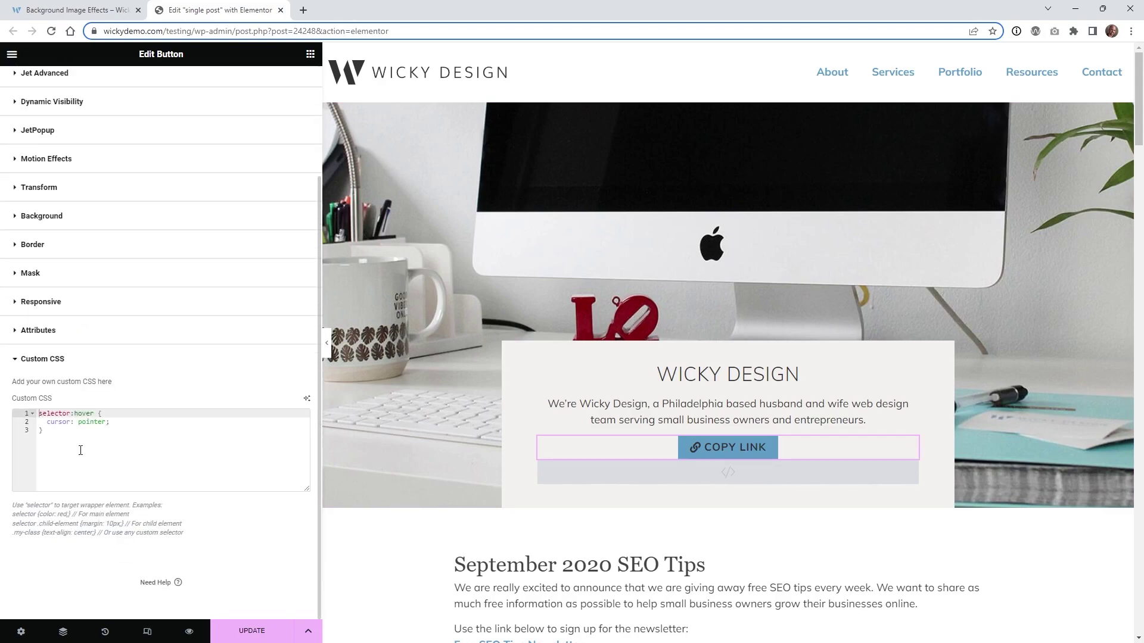
click(53, 423)
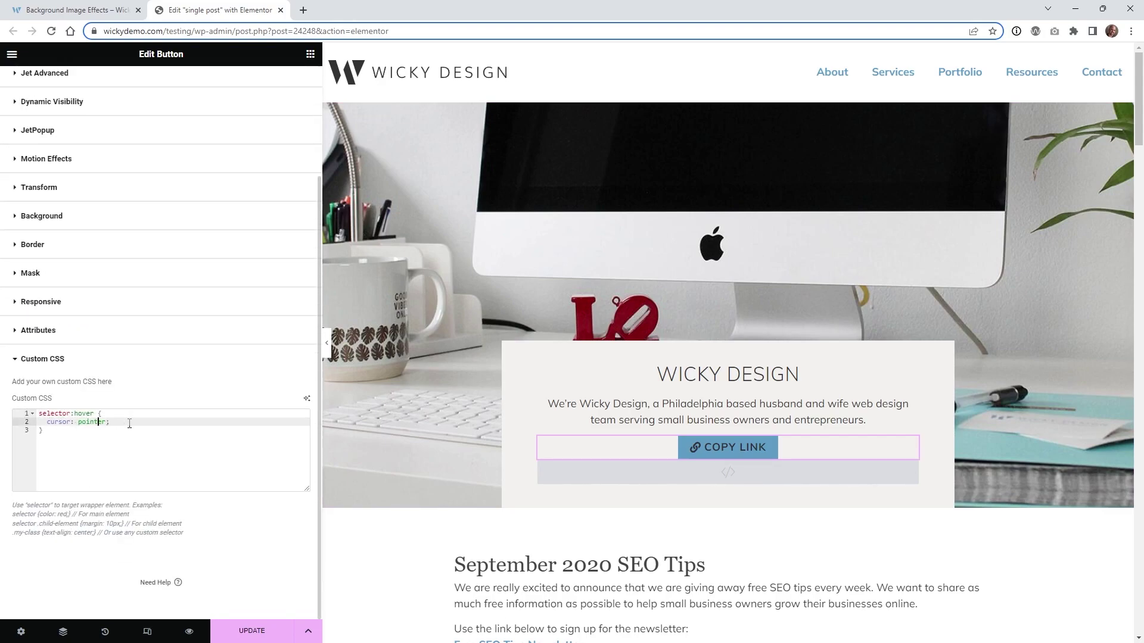
drag(129, 423, 63, 422)
click(246, 632)
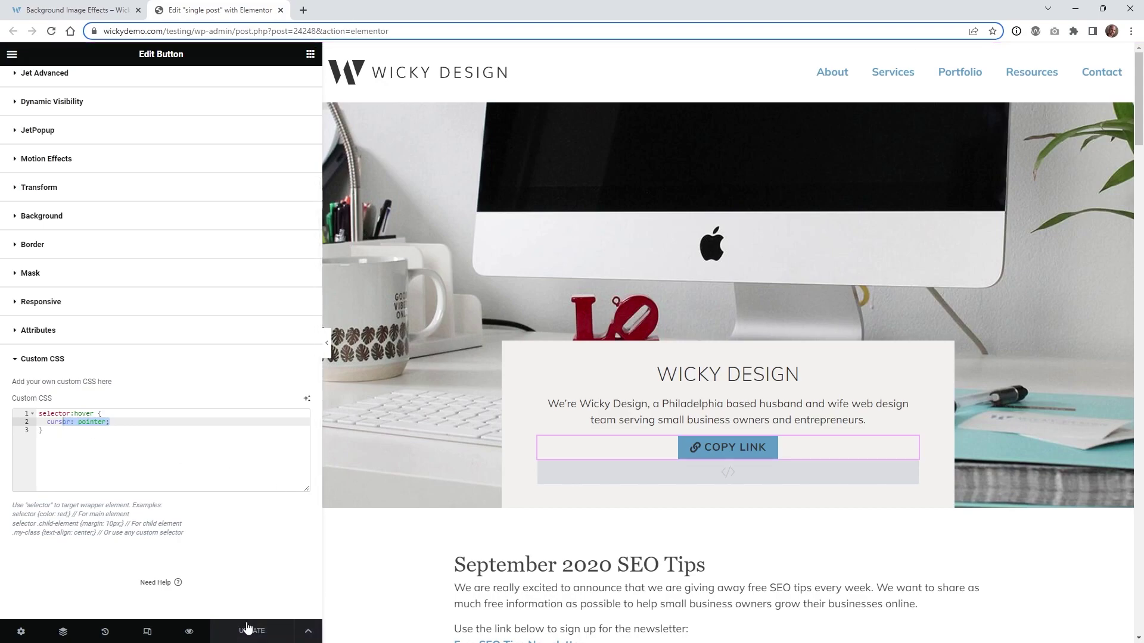
click(119, 12)
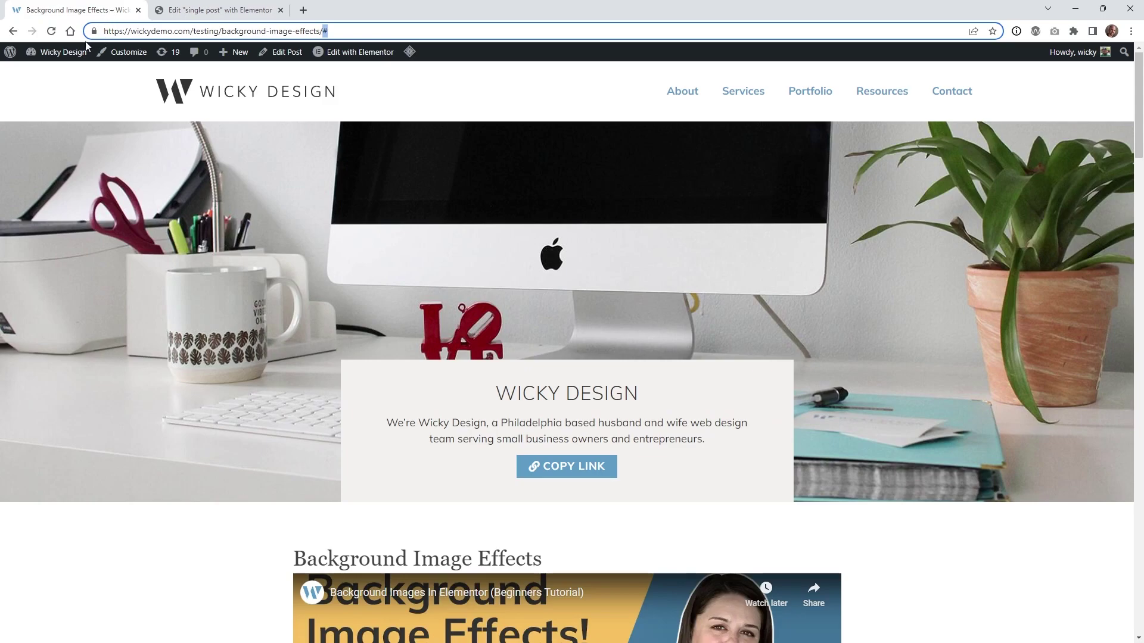
Step: Reload the live post with the trailing '#' removed from the address
click(57, 31)
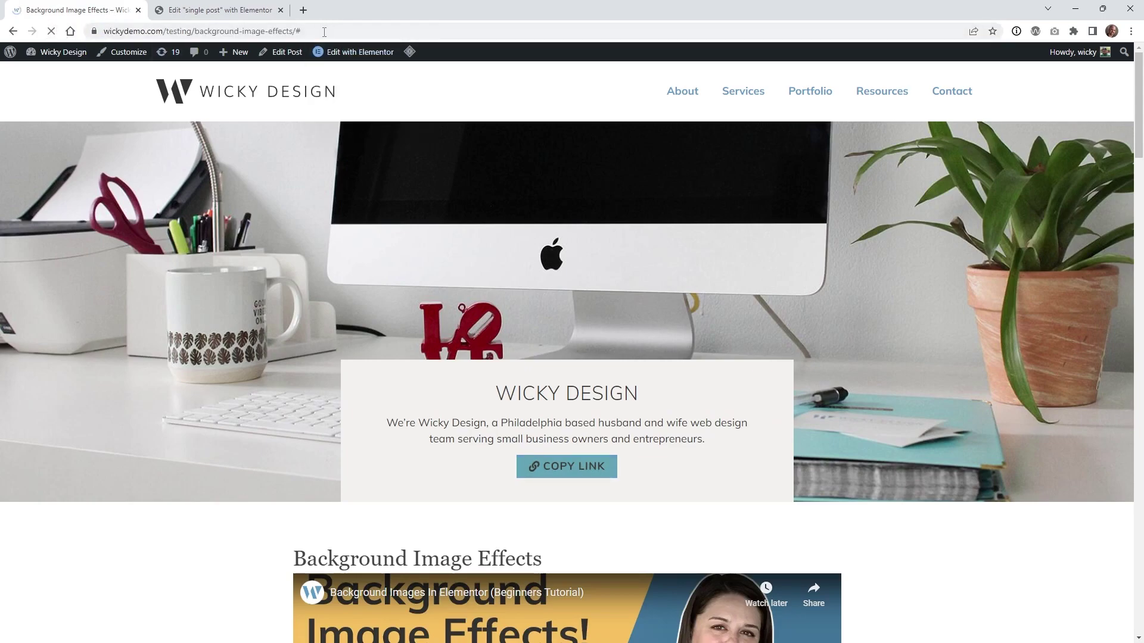
mouse_move(347, 45)
click(369, 26)
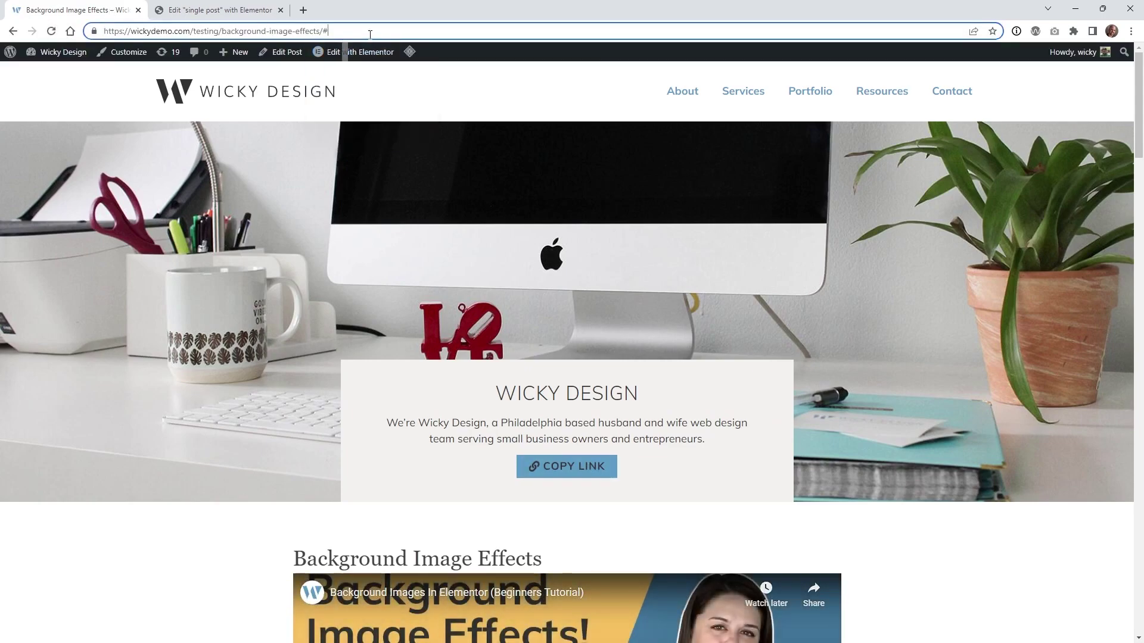
key(BackSpace)
key(Return)
Step: Test Copy Link at different scroll positions, dismissing each 'URL copied' alert, with no jump to top
scroll(273, 309, down, 4)
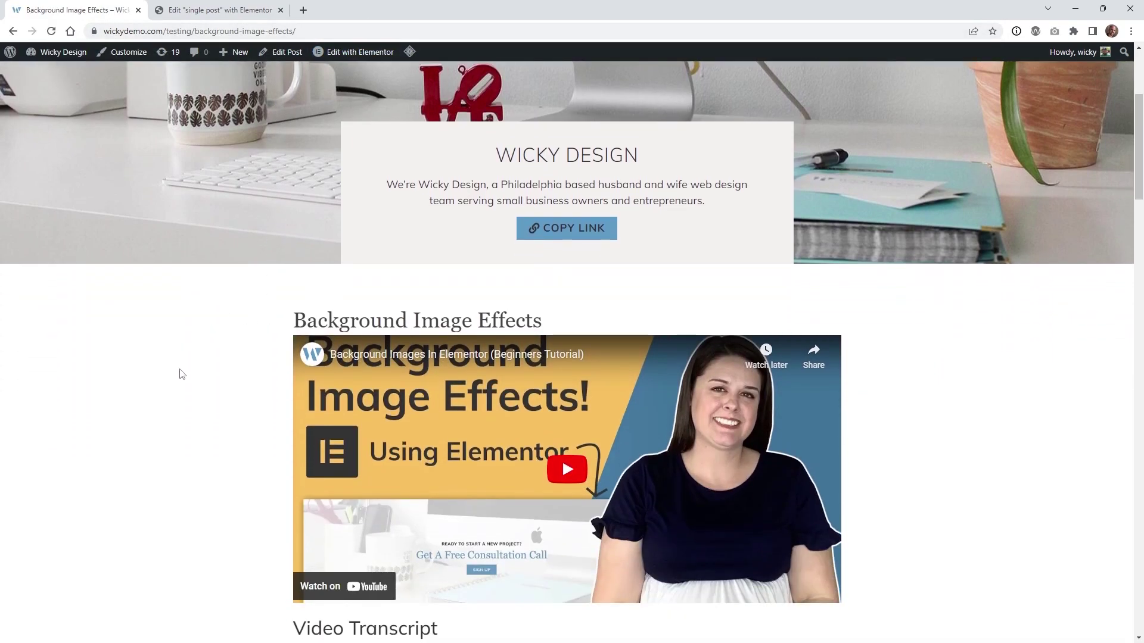
click(541, 235)
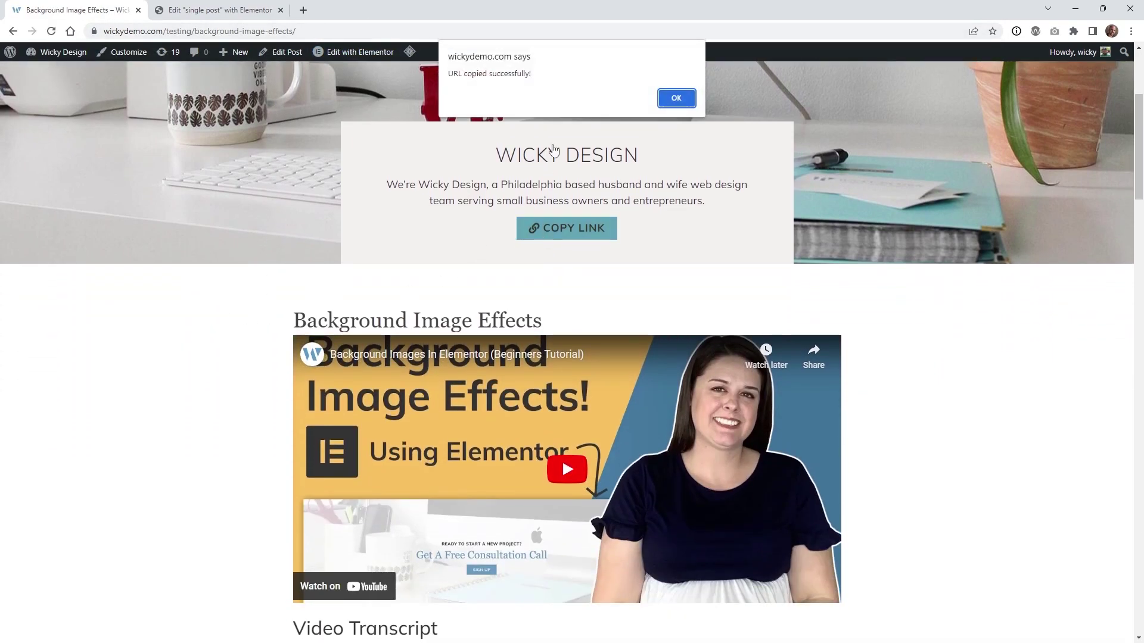
key(Return)
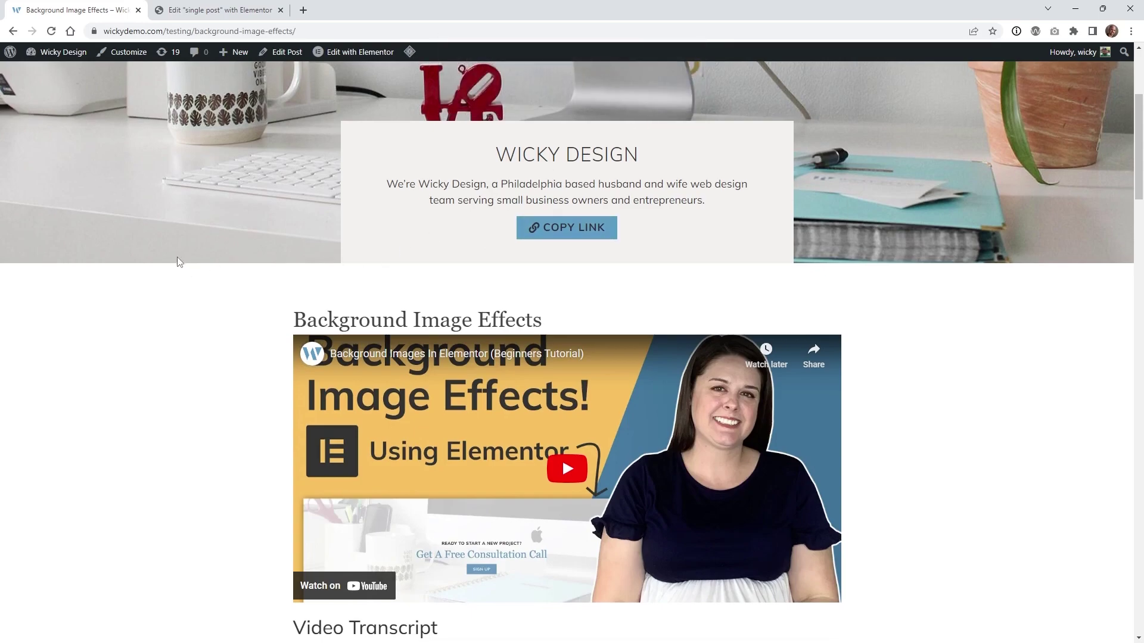
scroll(177, 257, down, 2)
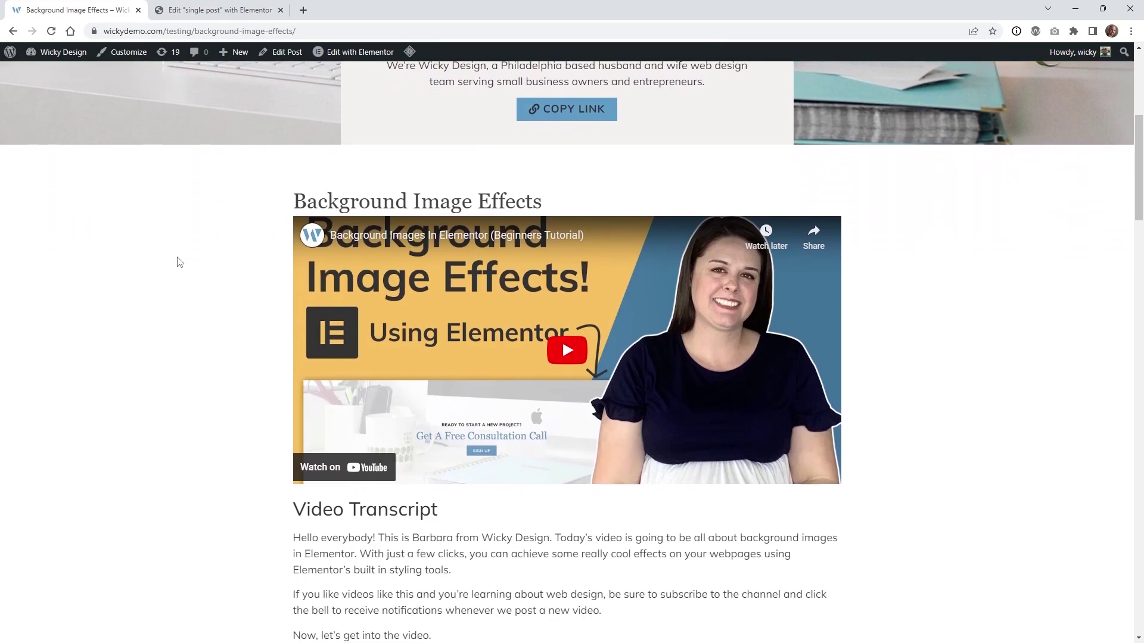
click(565, 120)
click(676, 104)
scroll(183, 300, up, 6)
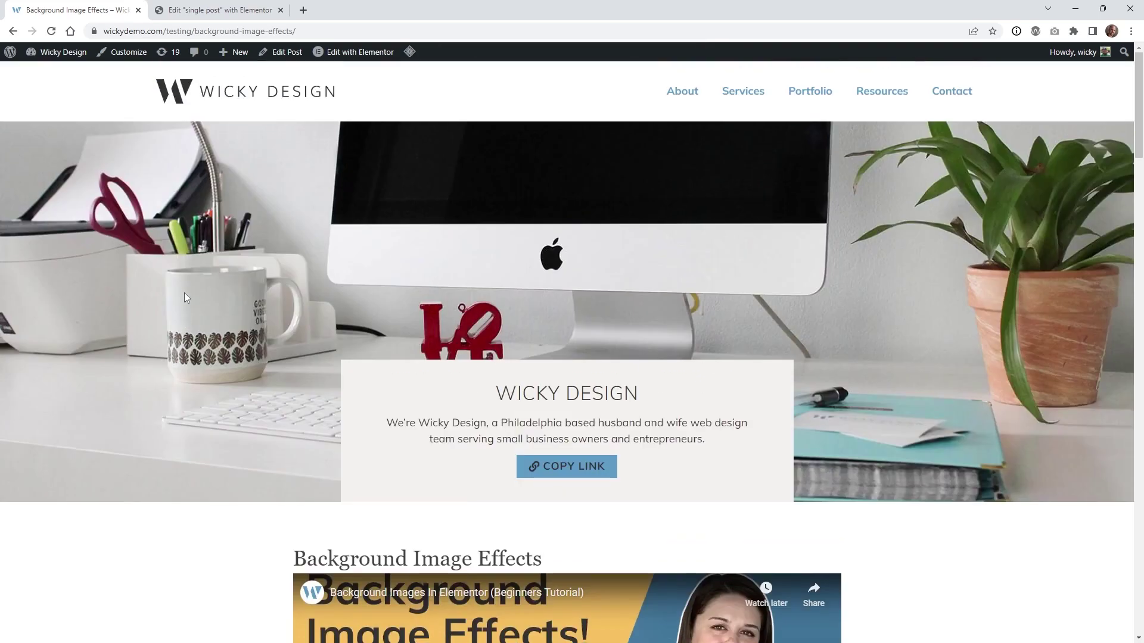
scroll(235, 394, down, 3)
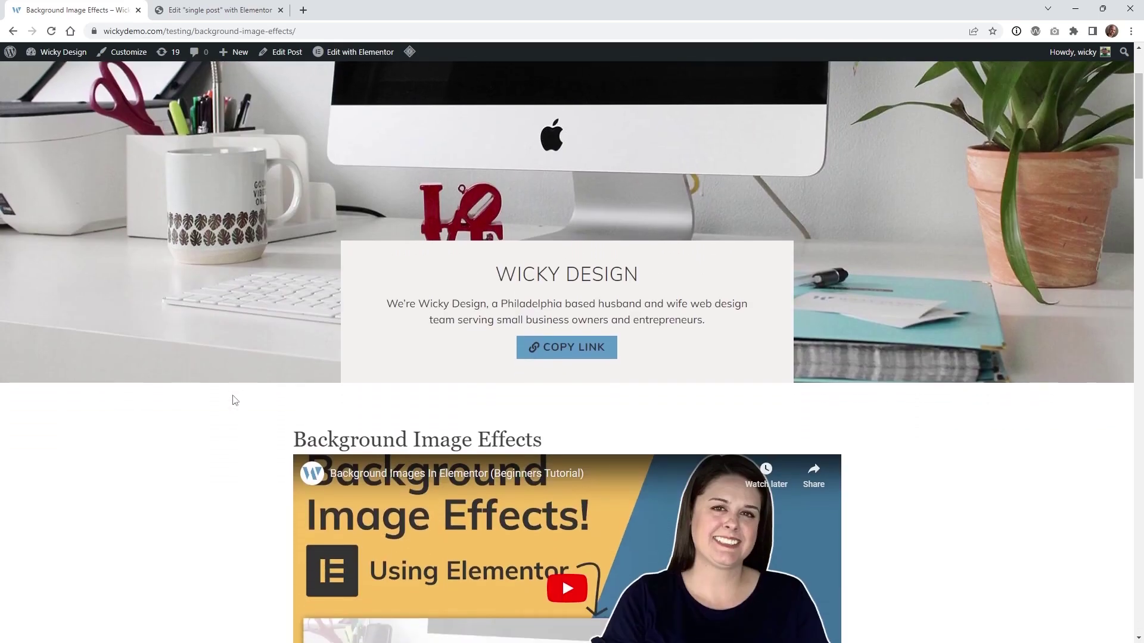
scroll(184, 492, down, 2)
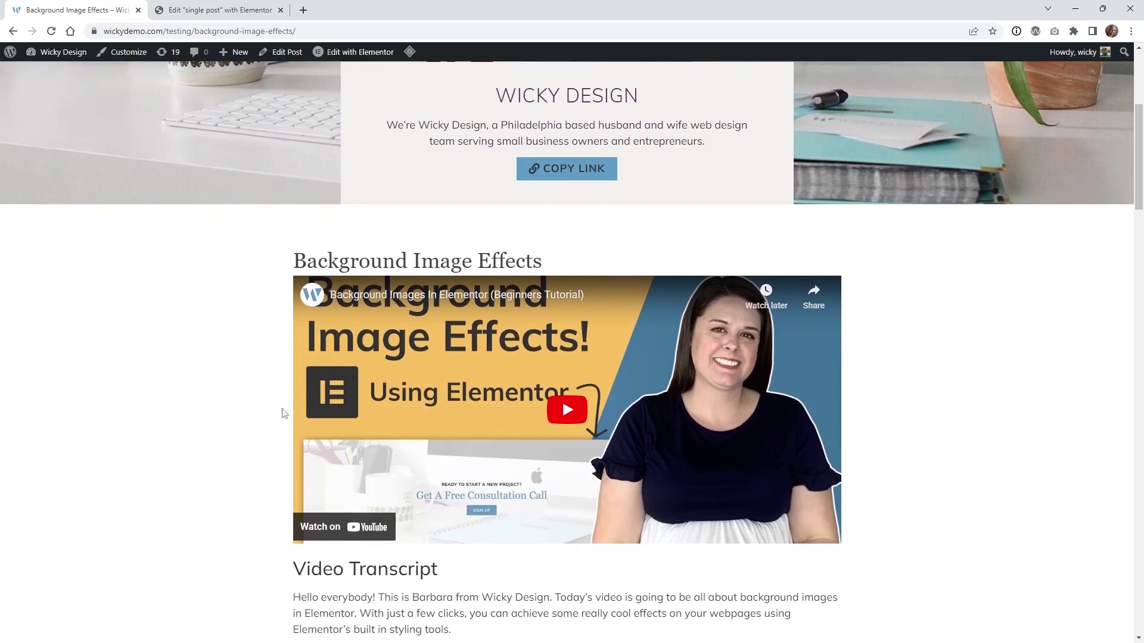
scroll(230, 539, up, 5)
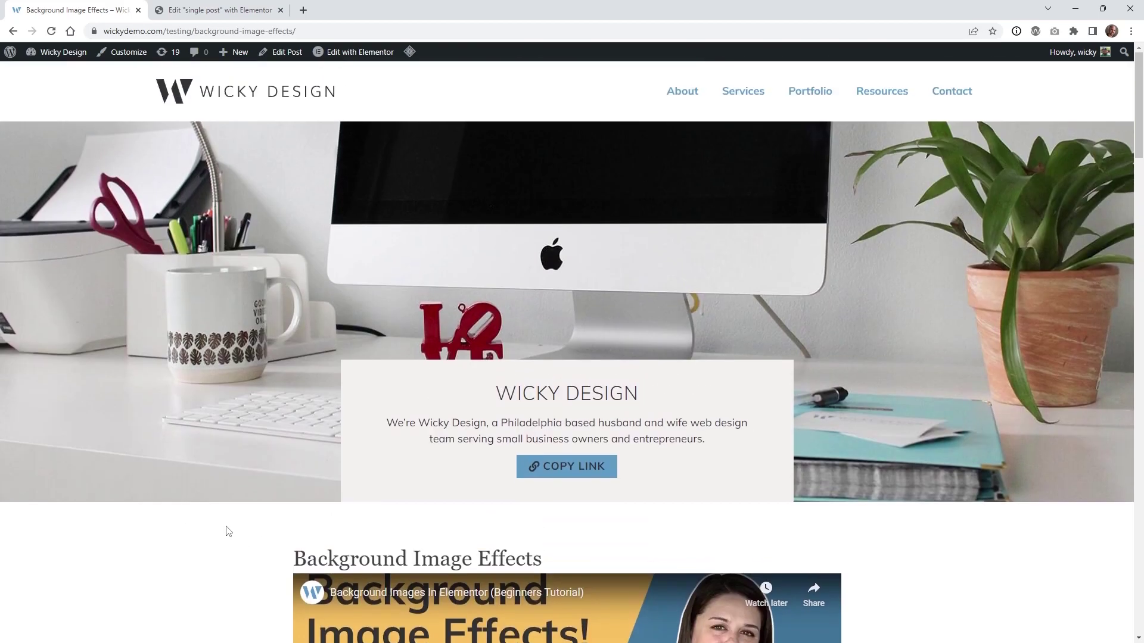
click(582, 466)
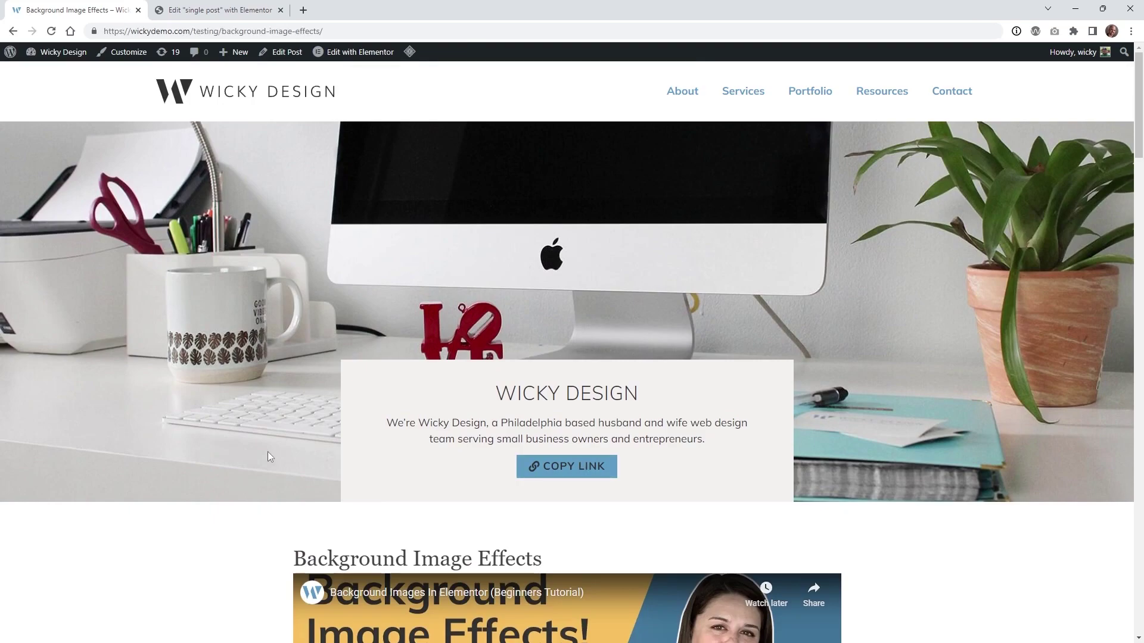